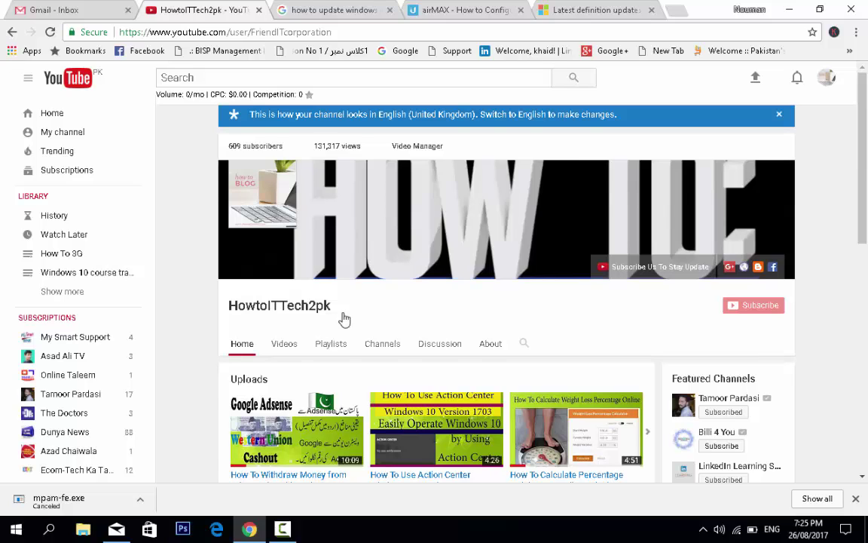
Open the Update virus protection alert from the Action Center and start updating the definitions in Windows Defender Antivirus.
left_click(847, 530)
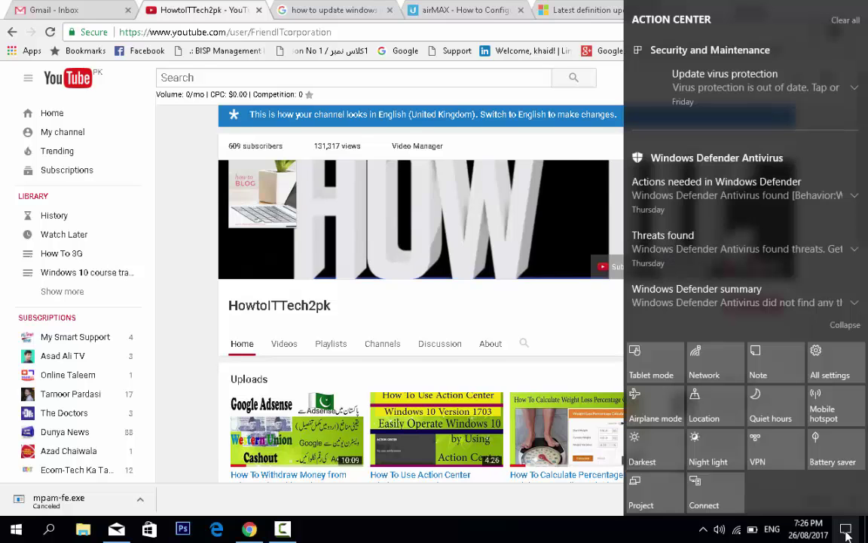
left_click(743, 97)
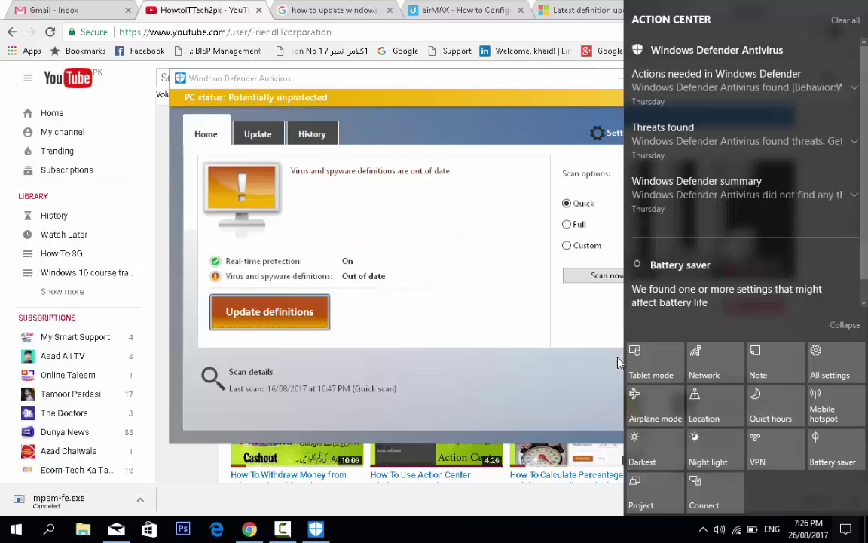
left_click(392, 298)
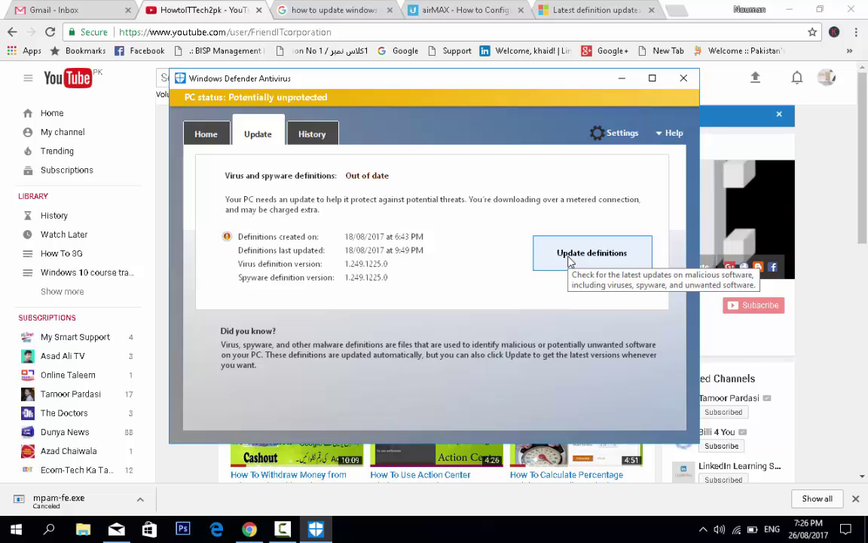
left_click(571, 260)
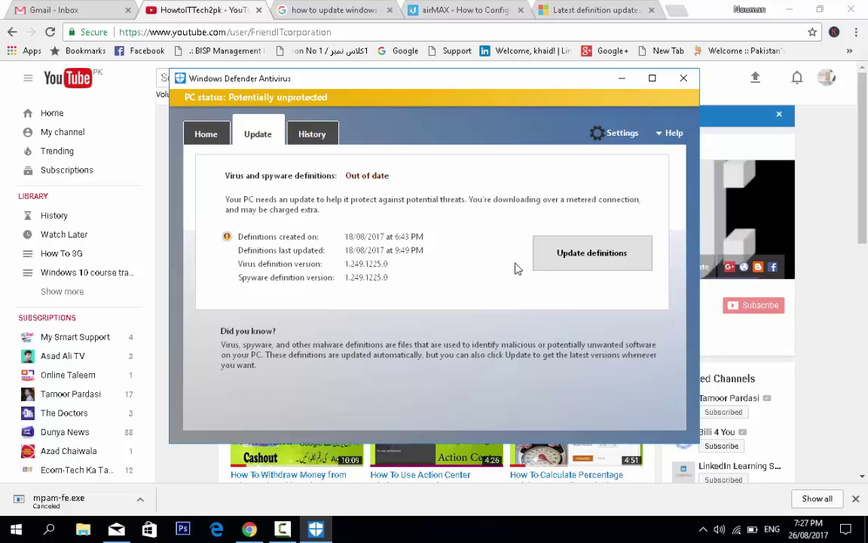
left_click(592, 260)
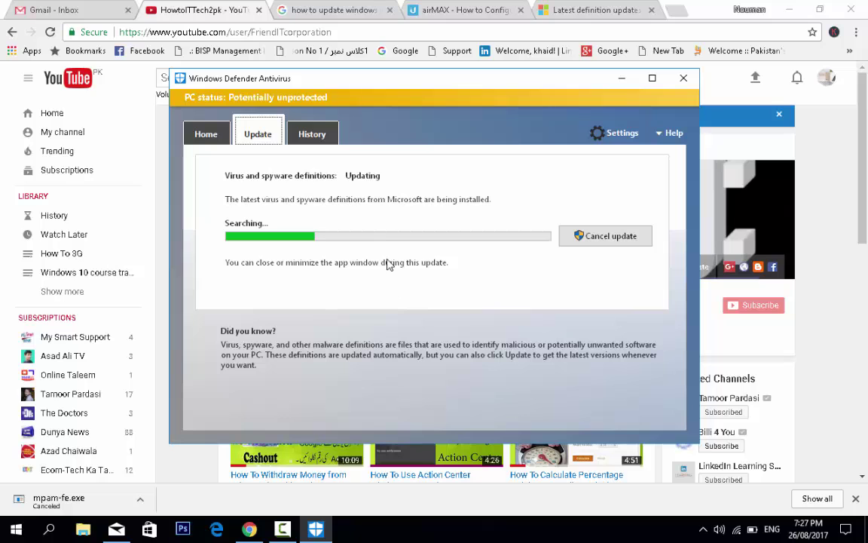
Switch to Chrome and look through the Google results for "how to update windows defender in windows 10" for Microsoft's definition updates page.
left_click(321, 13)
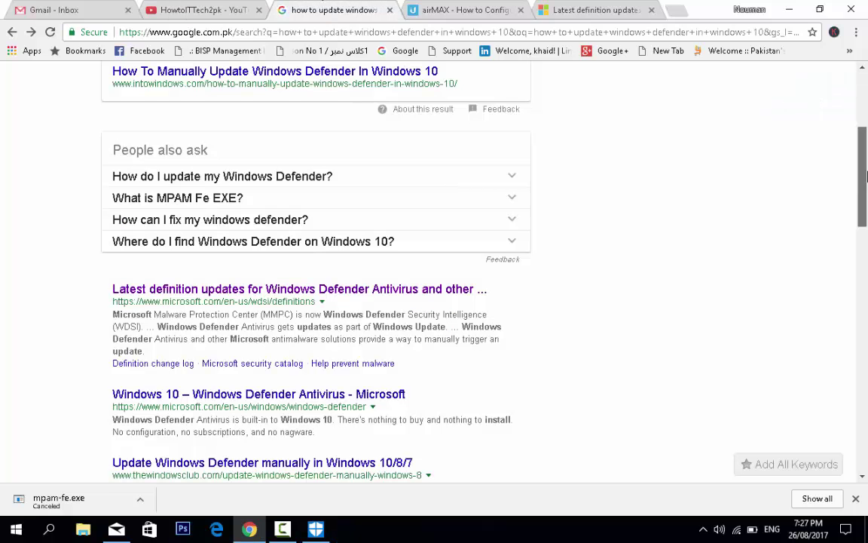
scroll(396, 156, "up", 3)
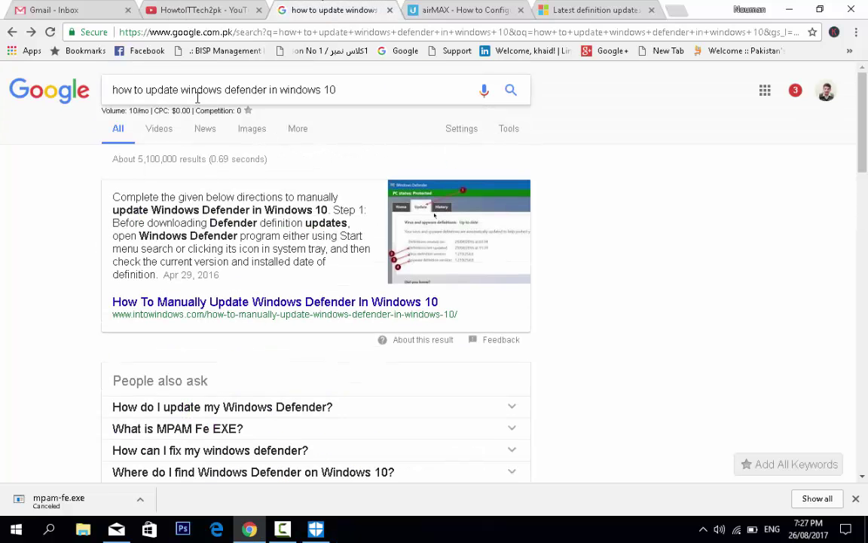
left_click(387, 97)
double_click(387, 96)
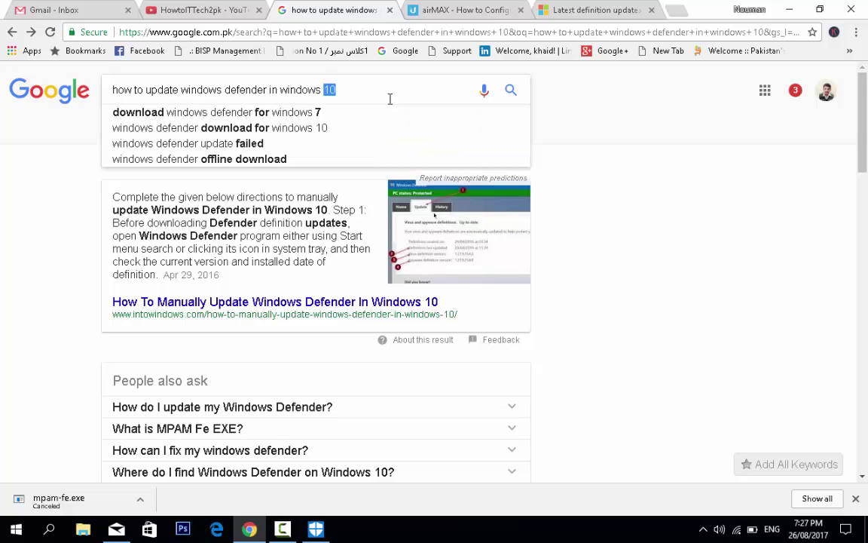
double_click(639, 175)
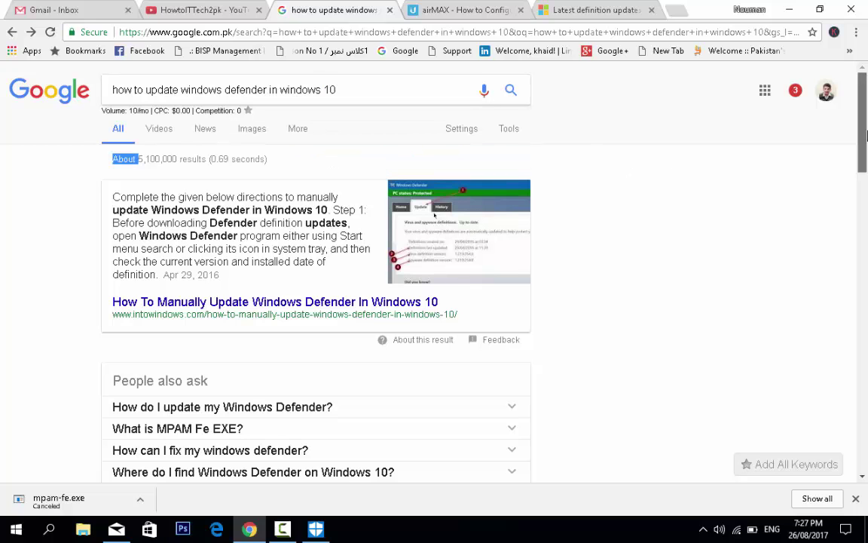
scroll(867, 176, "down", 3)
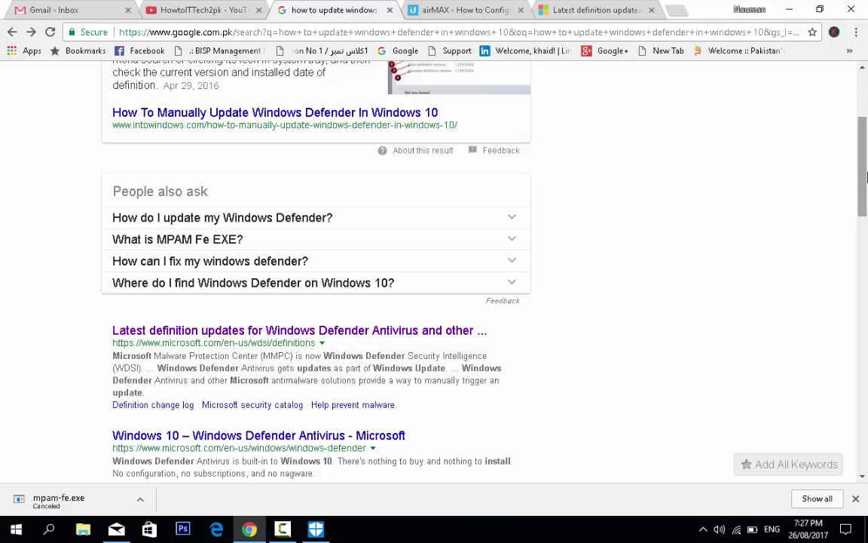
left_click_drag(866, 175, 866, 205)
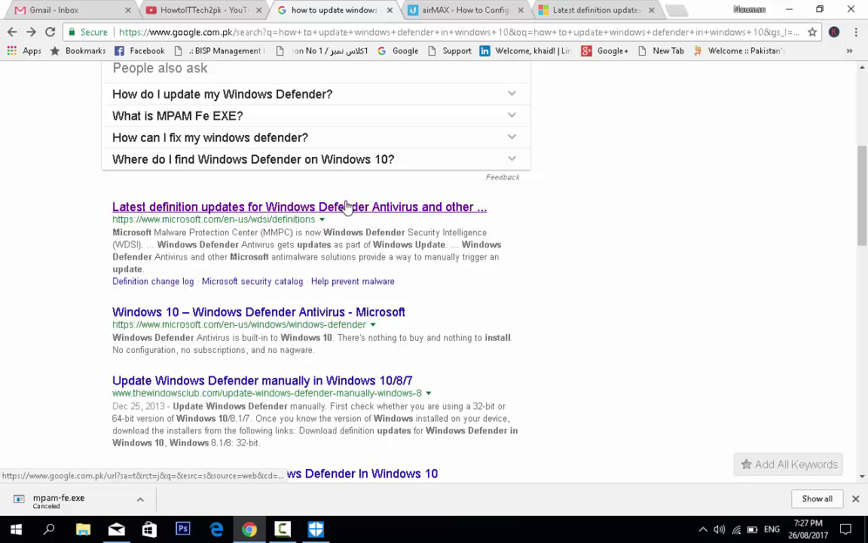
On Microsoft's definition updates page, try to download the 64-bit definitions for Windows Defender Antivirus for Windows 10 and Windows 8.1.
left_click(578, 9)
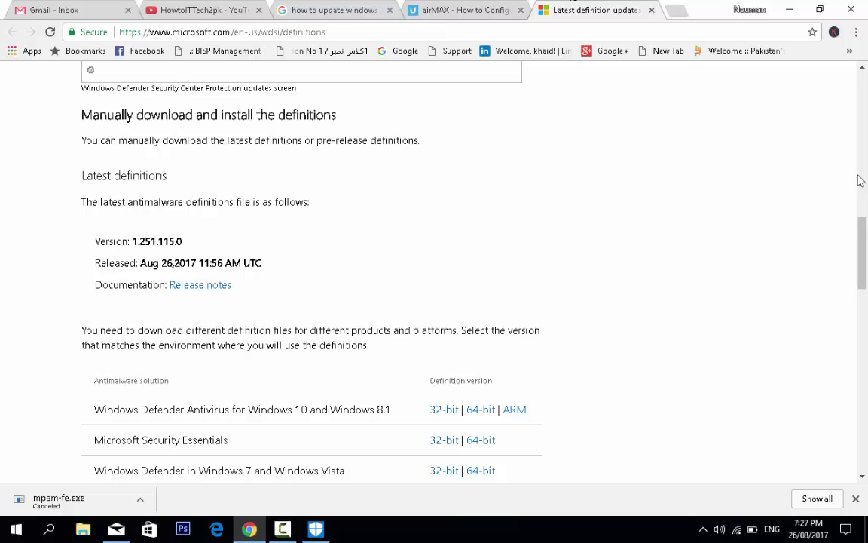
scroll(862, 166, "up", 10)
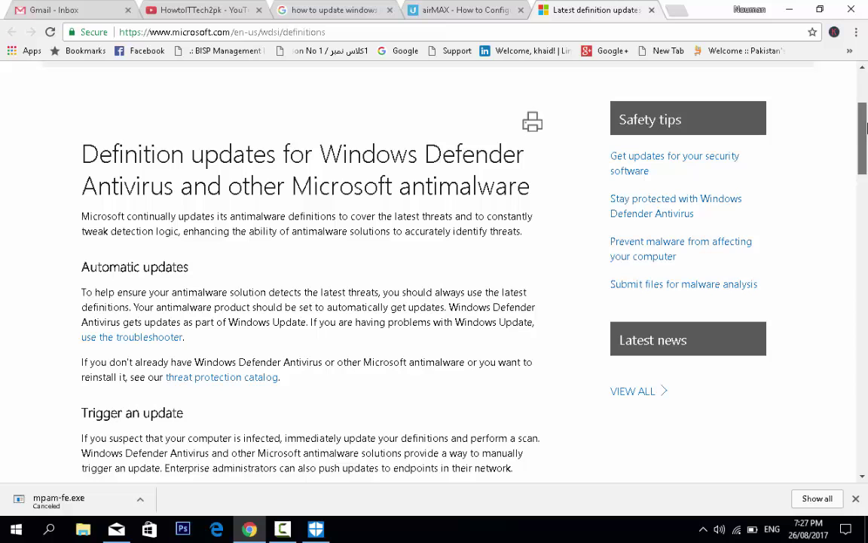
left_click_drag(866, 128, 866, 276)
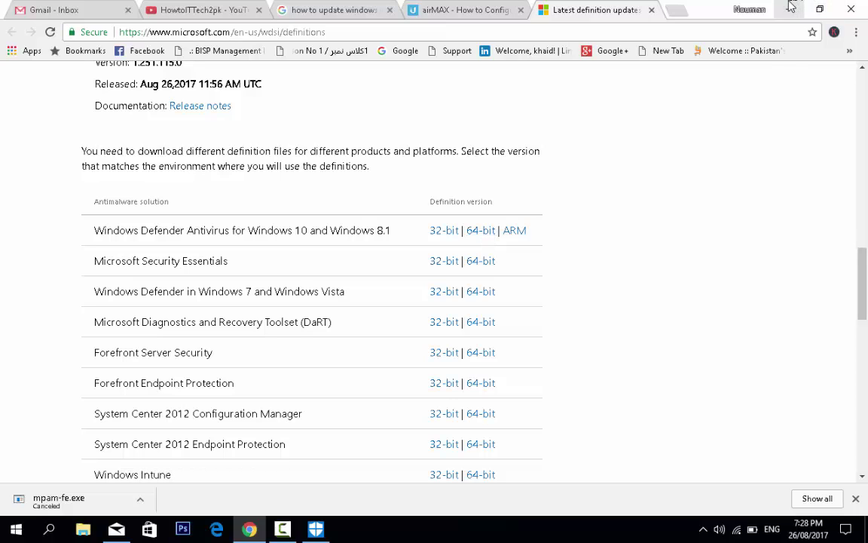
left_click(482, 231)
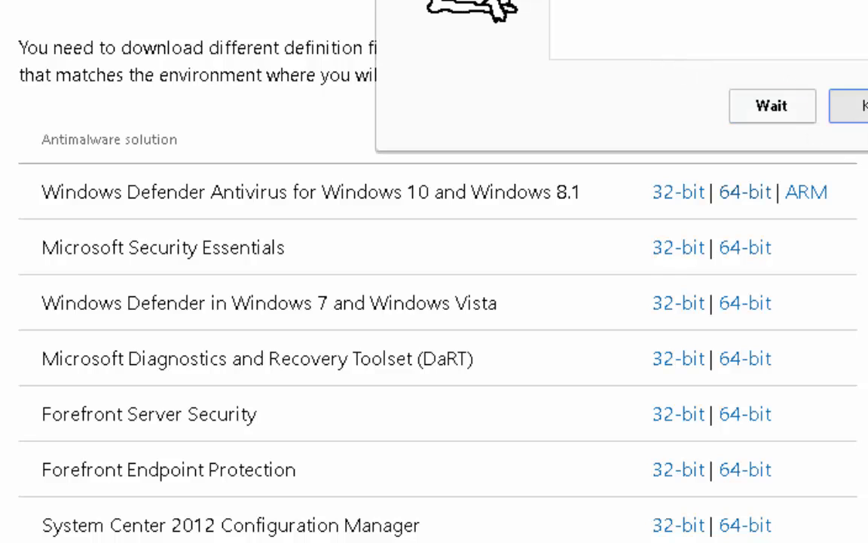
left_click(848, 106)
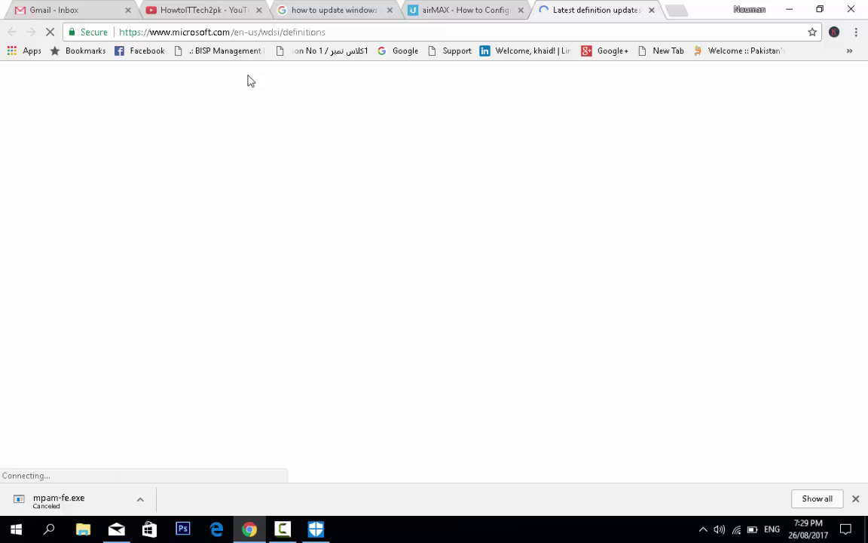
Check the progress of the definition update in Windows Defender Antivirus, and return to Microsoft's definitions page in Chrome.
left_click(314, 529)
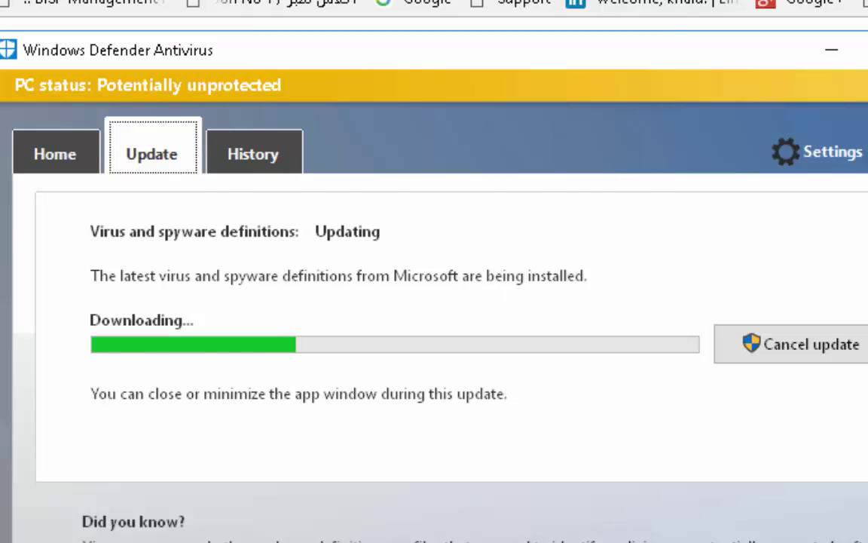
key("alt+Tab")
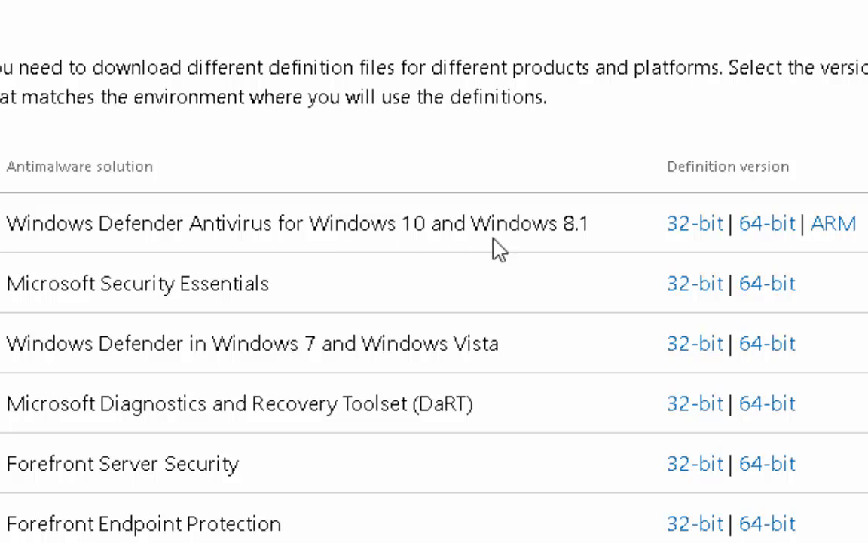
Download the 64-bit definition file for Windows Defender Antivirus for Windows 10 and 8.1, and look over the rest of the page.
left_click(767, 226)
scroll(434, 271, "down", 10)
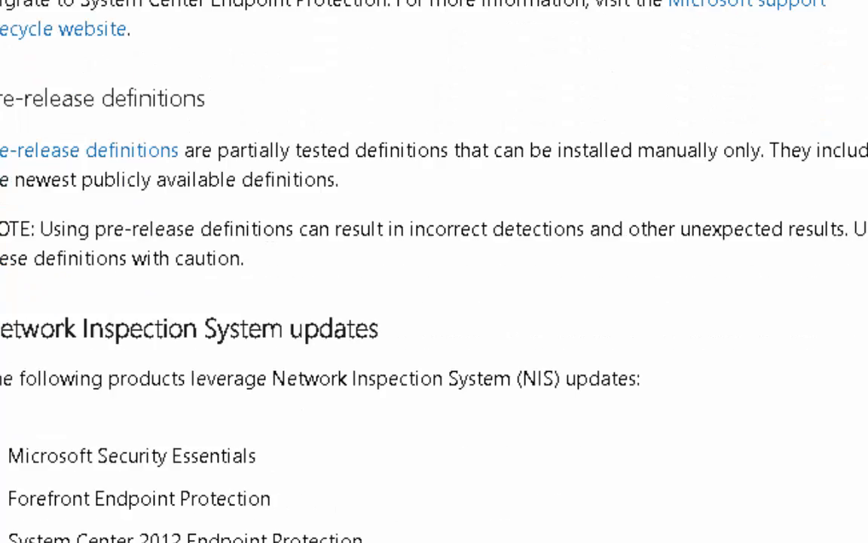
scroll(434, 271, "down", 3)
scroll(434, 272, "up", 12)
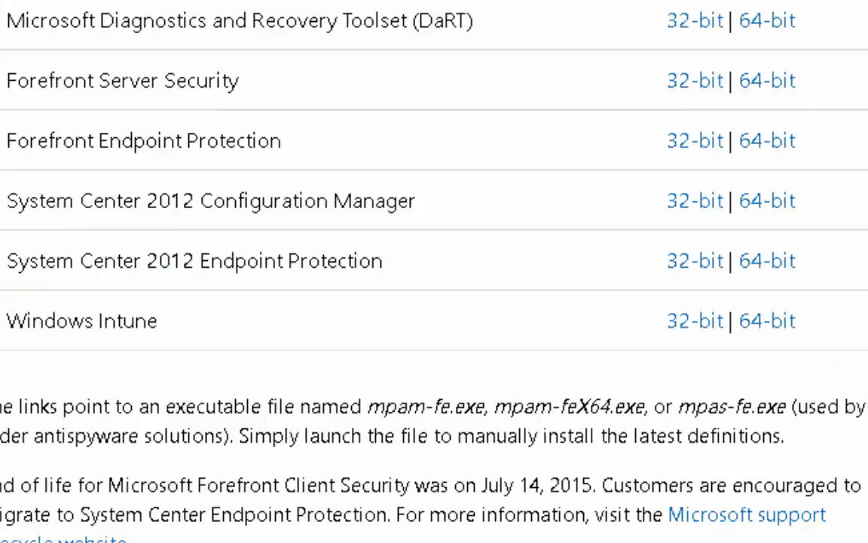
scroll(434, 271, "up", 7)
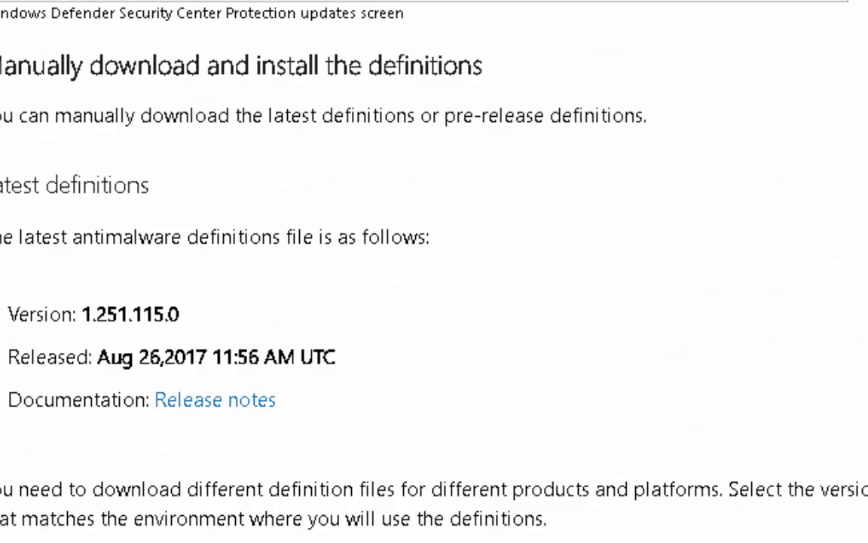
scroll(434, 271, "down", 3)
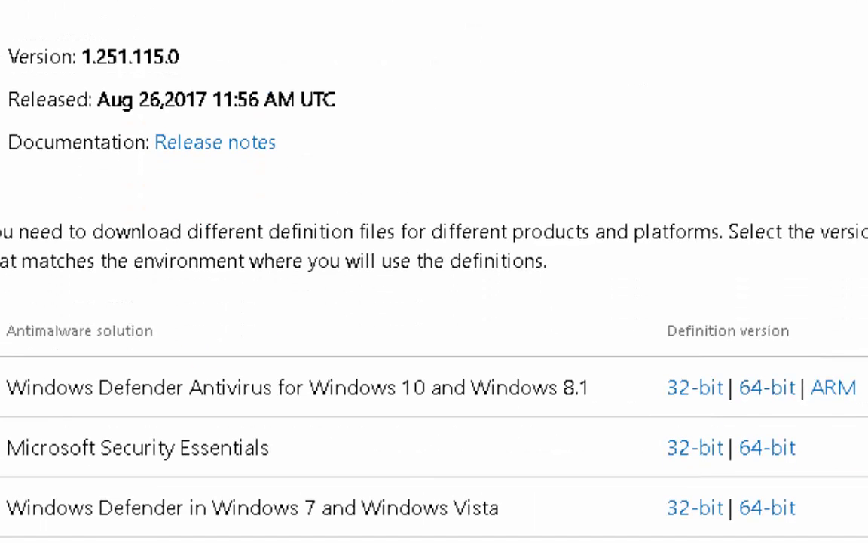
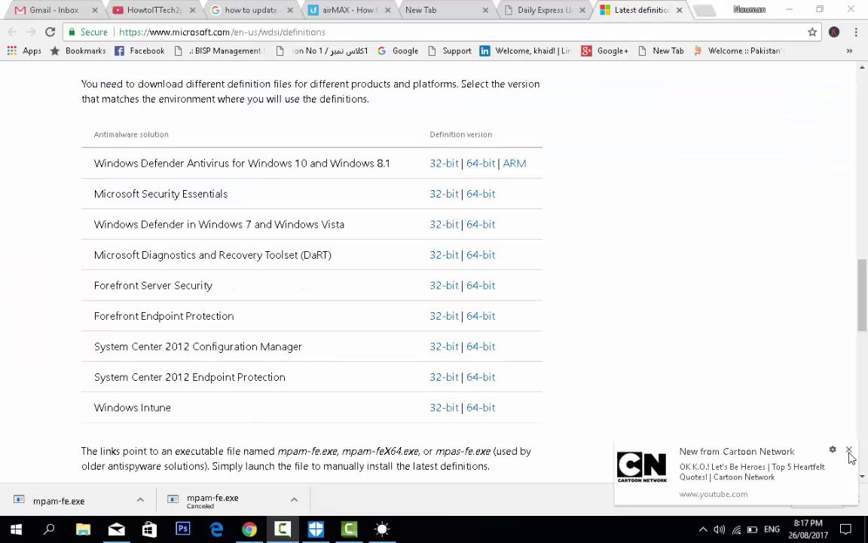
Dismiss the Cartoon Network notification and run the downloaded mpam-fe.exe definitions installer, closing the app installation prompt.
left_click(849, 452)
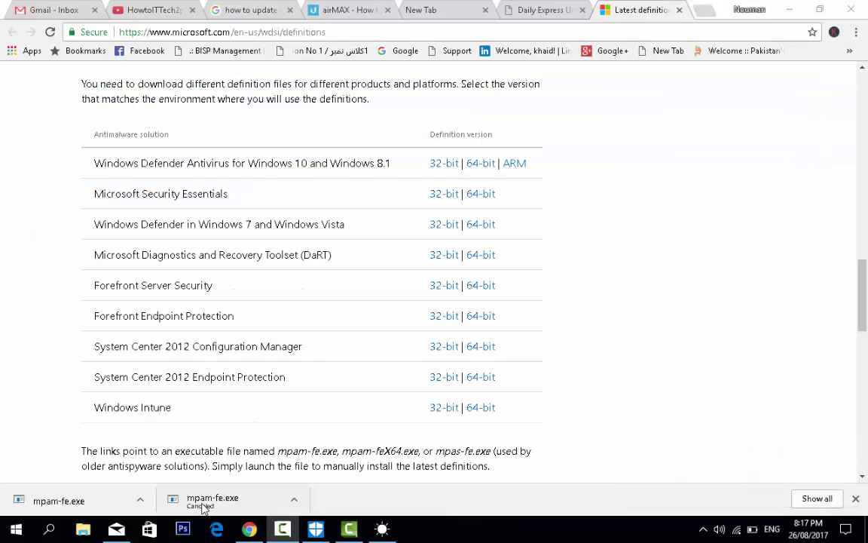
left_click(139, 501)
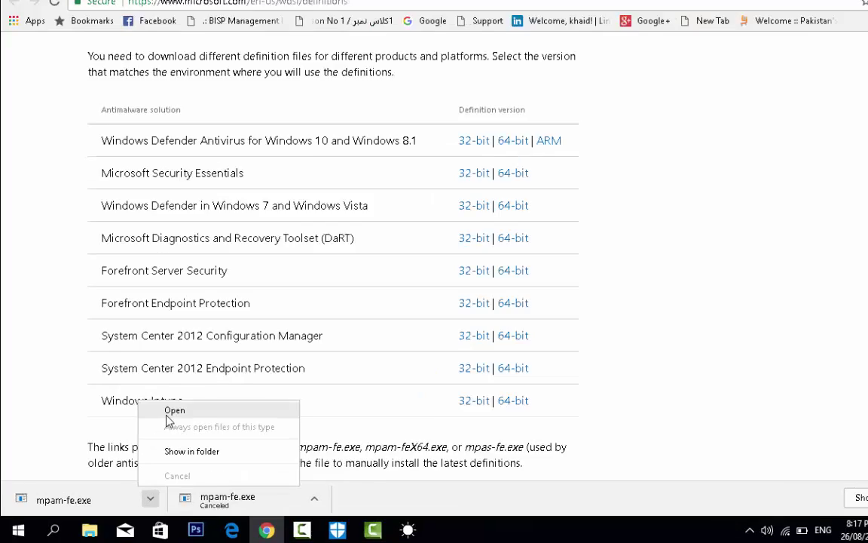
left_click(168, 416)
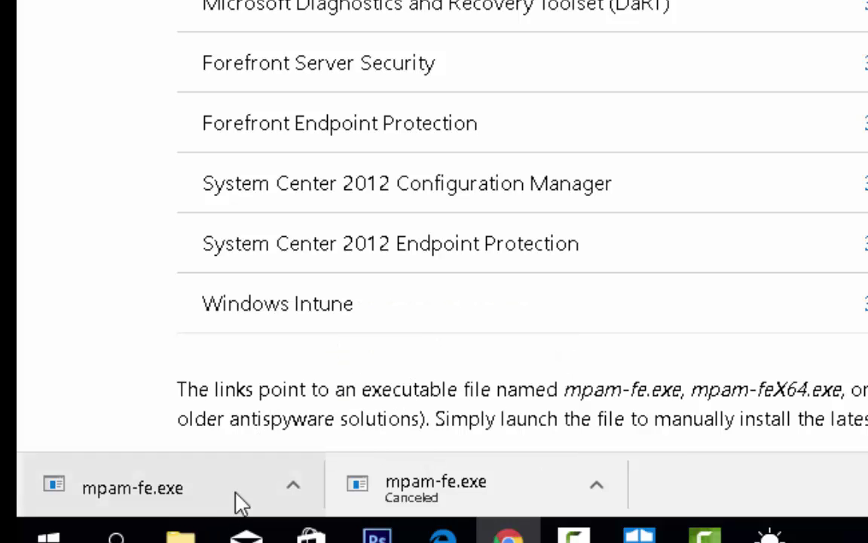
left_click(294, 490)
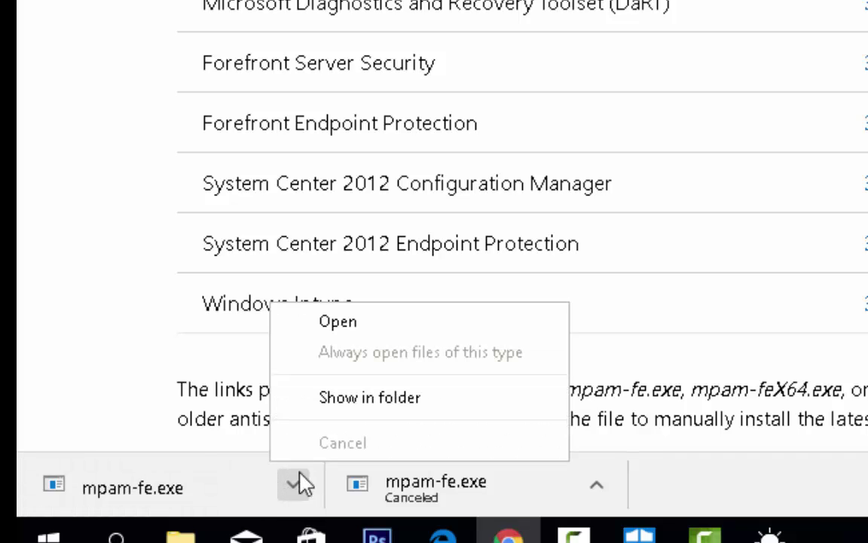
left_click(337, 329)
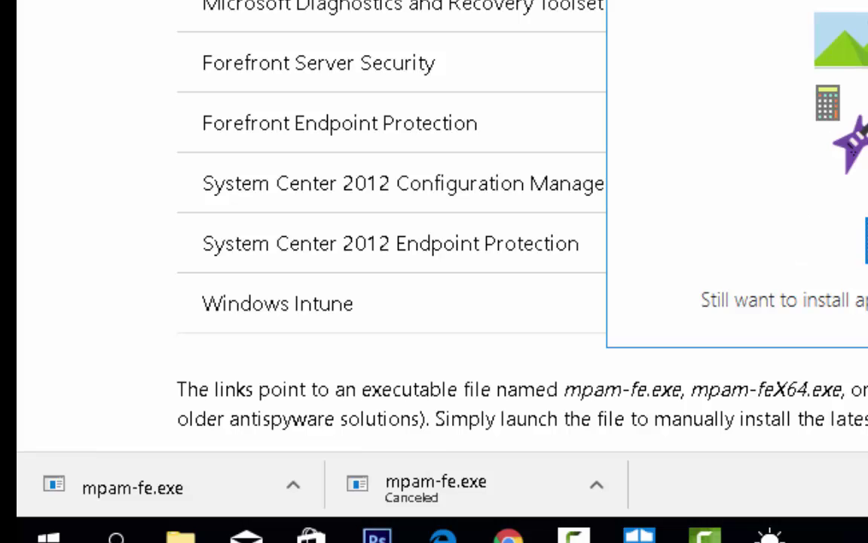
key("Escape")
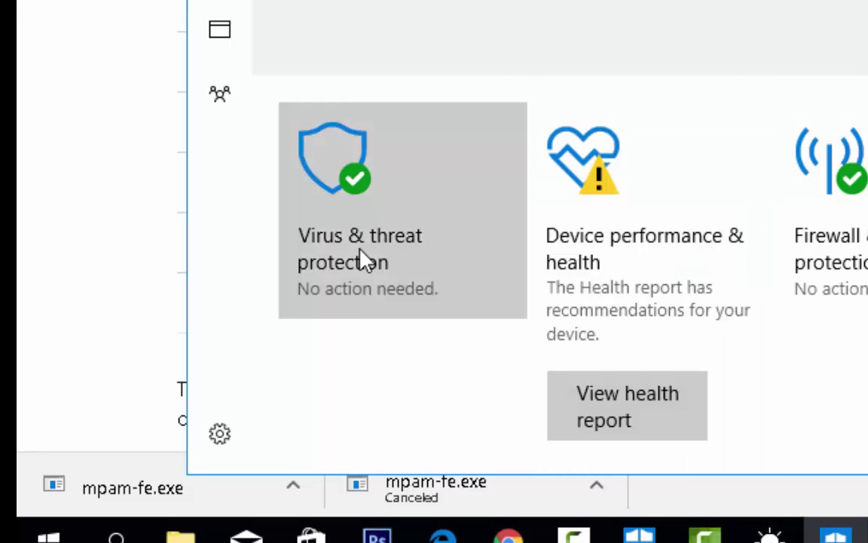
Check the Virus & threat protection page and its settings in Windows Defender Security Center, and close the window.
left_click(360, 257)
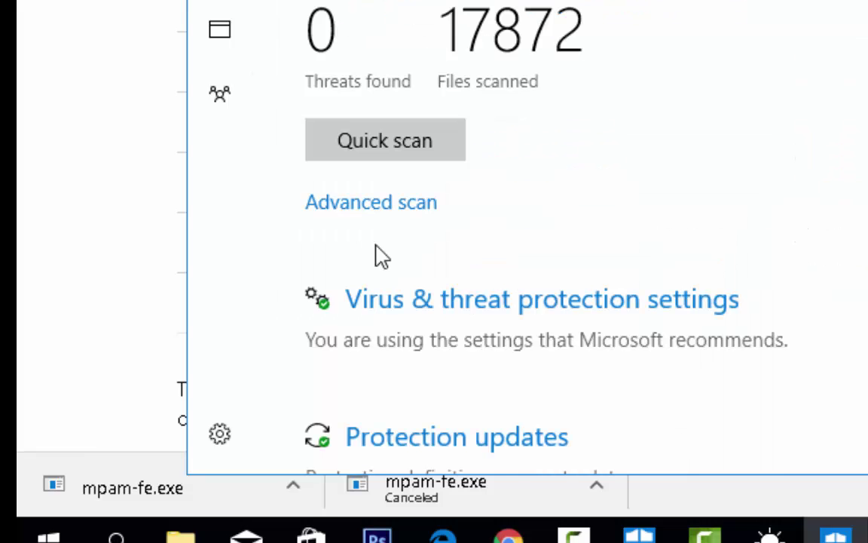
left_click(512, 300)
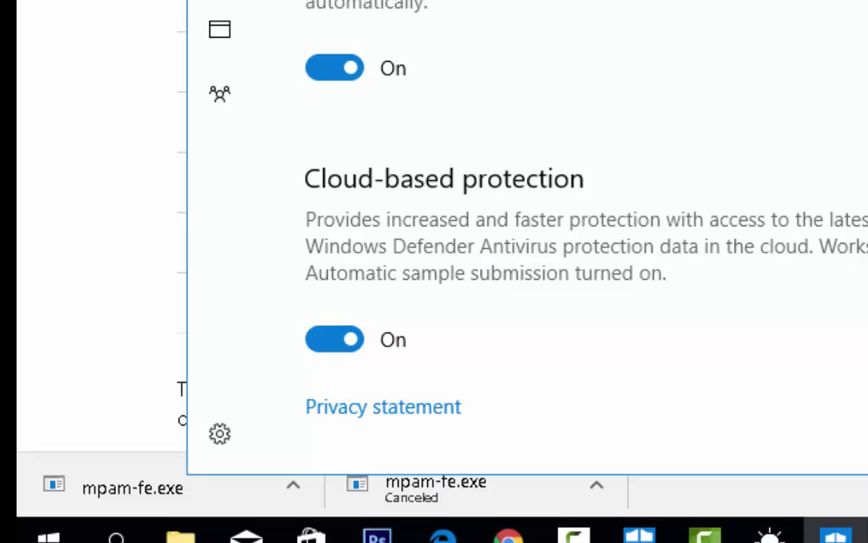
key("alt+F4")
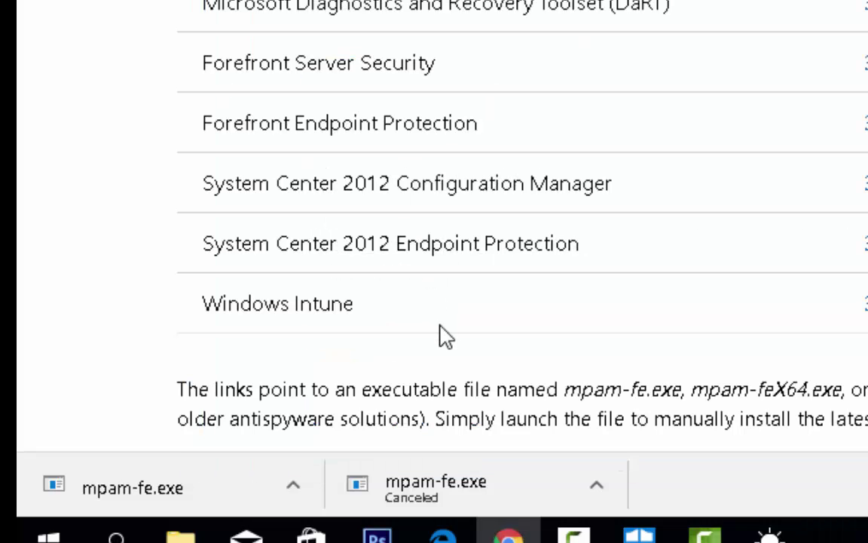